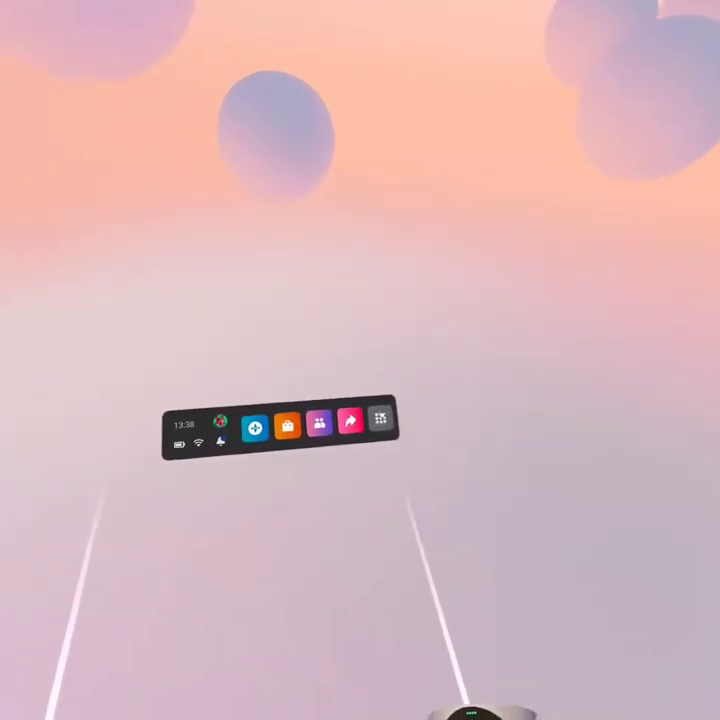
# Step: Open Gravity Sketch and start a new sketch with the box primitive ready for drawing
pyautogui.click(384, 432)
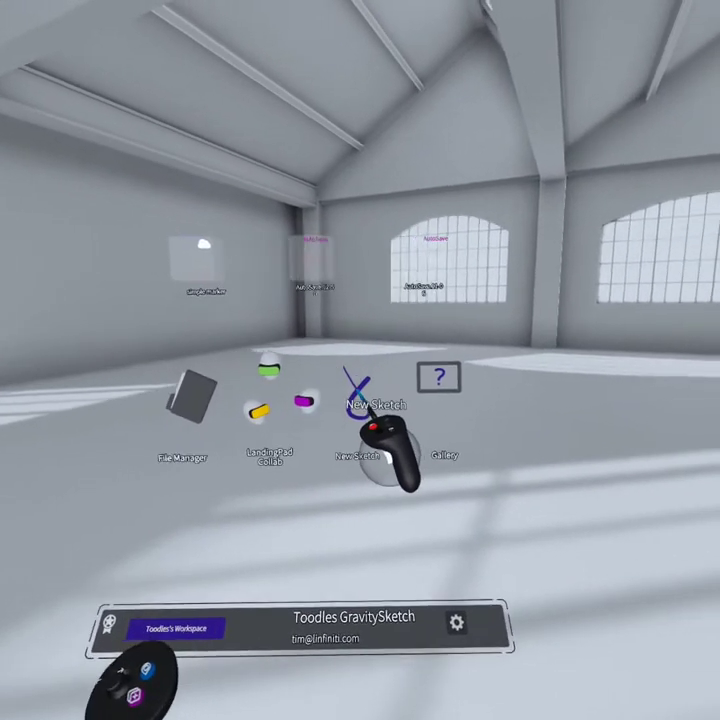
pyautogui.click(375, 425)
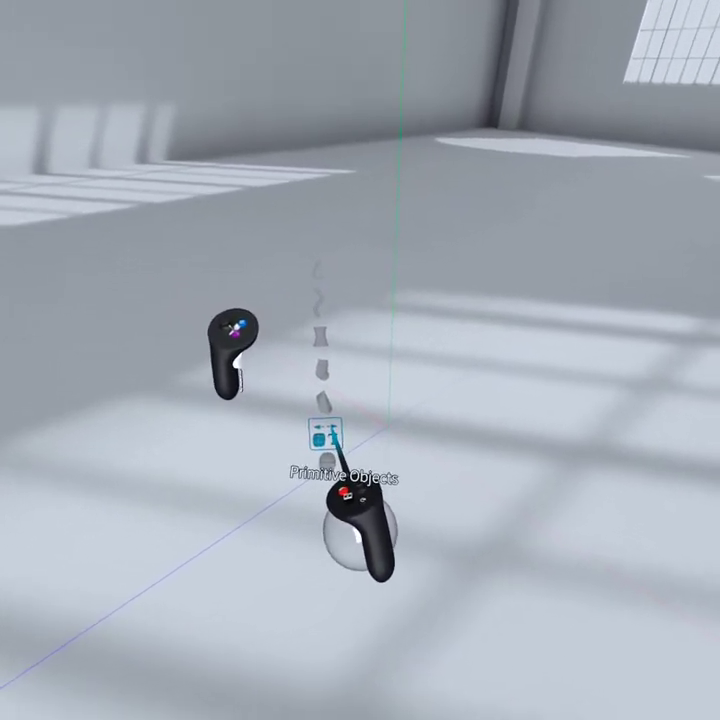
pyautogui.click(305, 432)
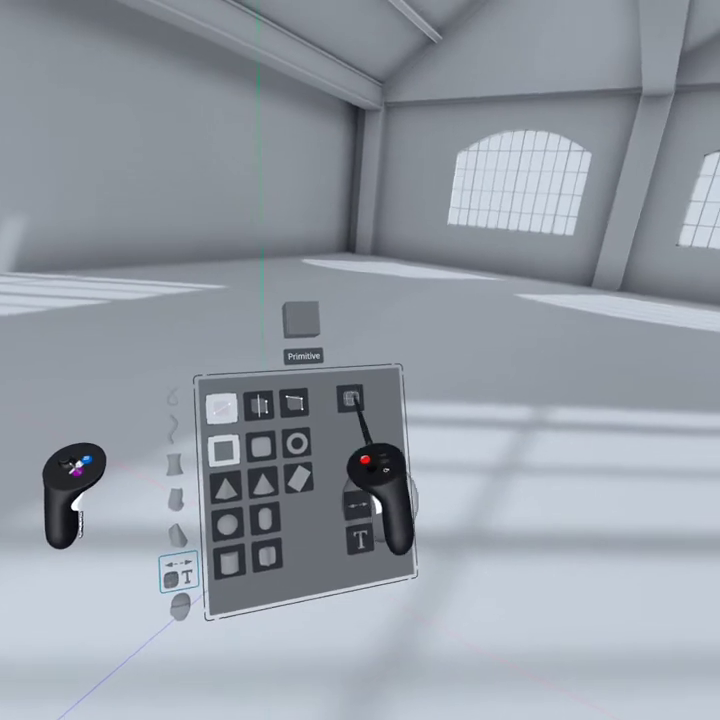
pyautogui.click(351, 404)
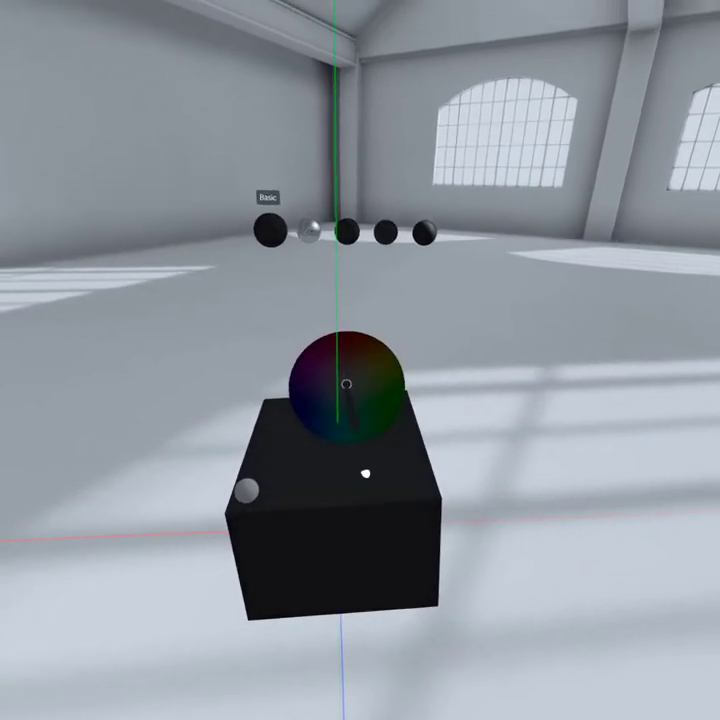
# Step: Try several colours on the primitive box and settle on green with a reflective material
pyautogui.moveTo(347, 384); pyautogui.dragTo(356, 374)
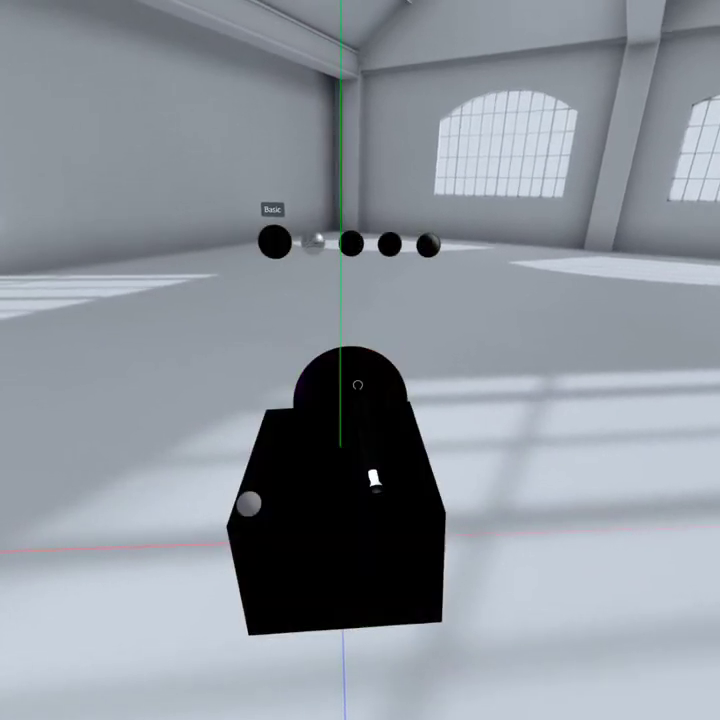
pyautogui.moveTo(348, 374); pyautogui.dragTo(365, 313)
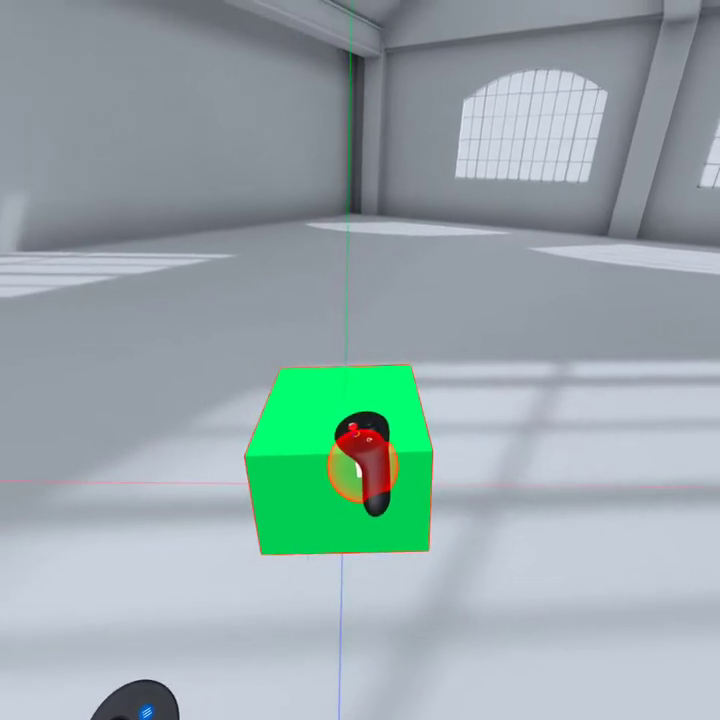
pyautogui.moveTo(366, 475); pyautogui.dragTo(376, 502)
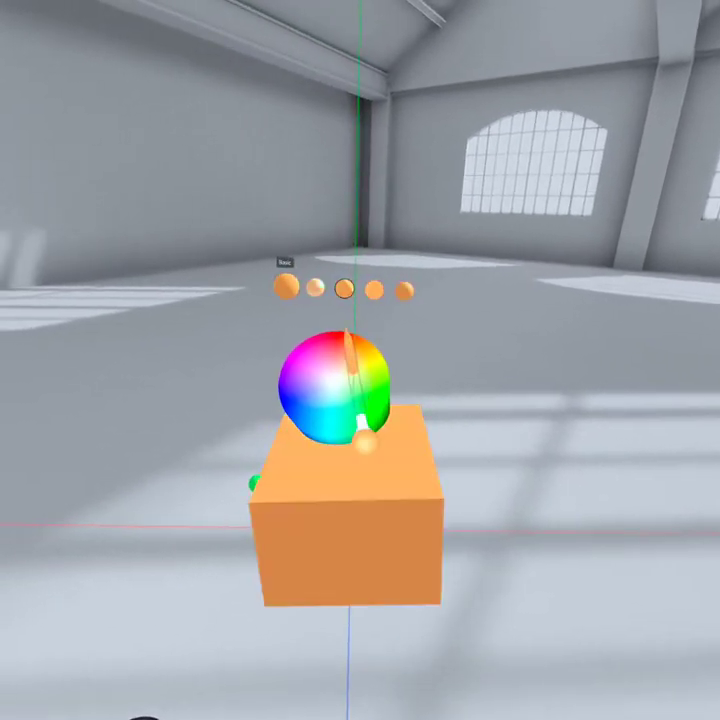
pyautogui.moveTo(347, 332); pyautogui.dragTo(336, 303)
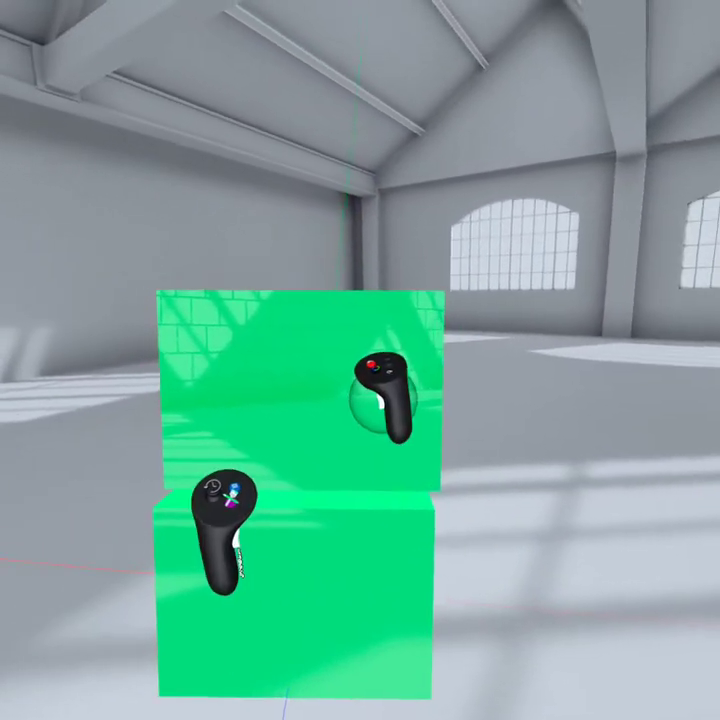
# Step: Duplicate the green box and stack the copies into a tower of three boxes
pyautogui.moveTo(384, 393); pyautogui.dragTo(440, 402)
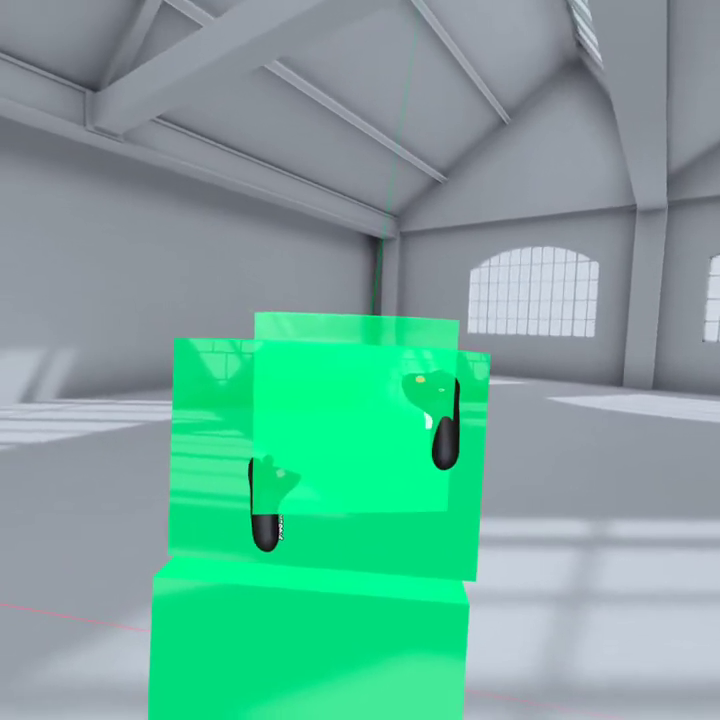
pyautogui.moveTo(445, 421); pyautogui.dragTo(440, 425)
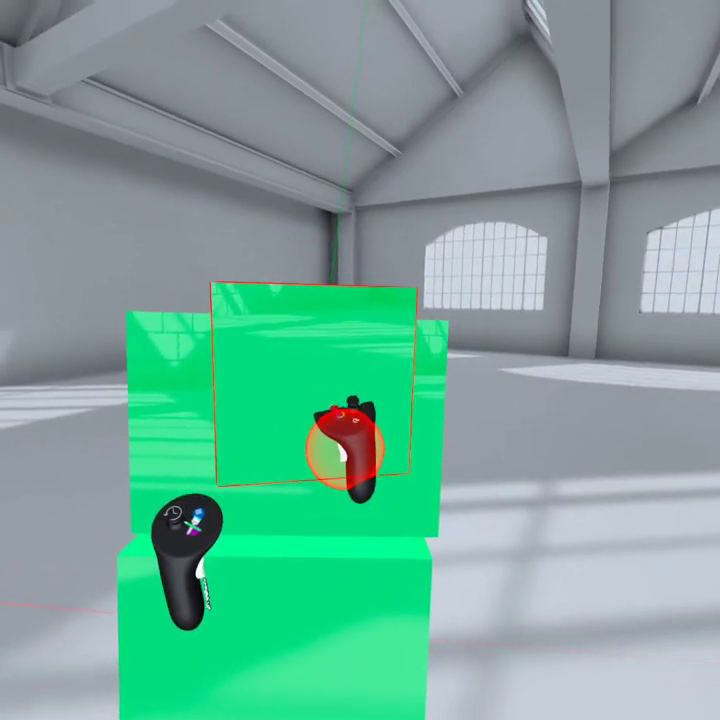
pyautogui.moveTo(345, 450); pyautogui.dragTo(365, 458)
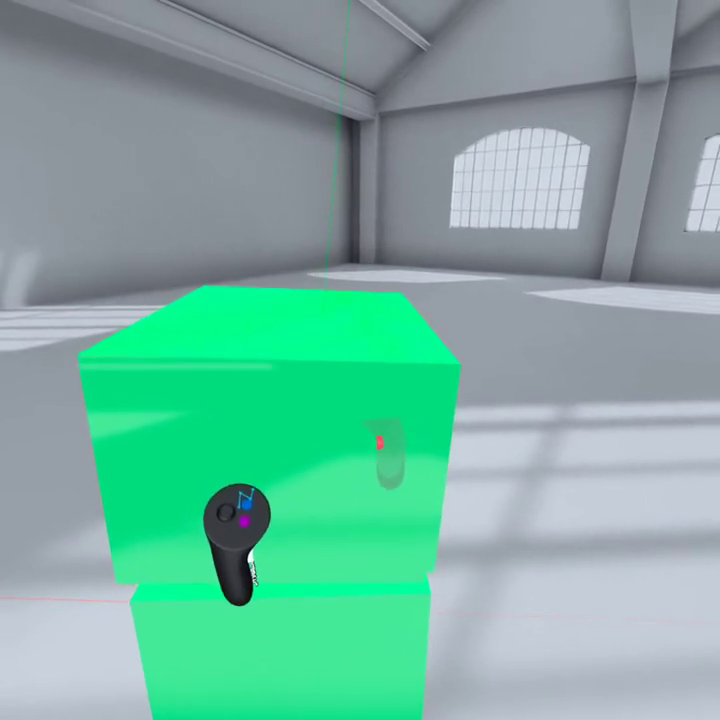
pyautogui.moveTo(385, 450); pyautogui.dragTo(410, 384)
pyautogui.moveTo(460, 323); pyautogui.dragTo(411, 316)
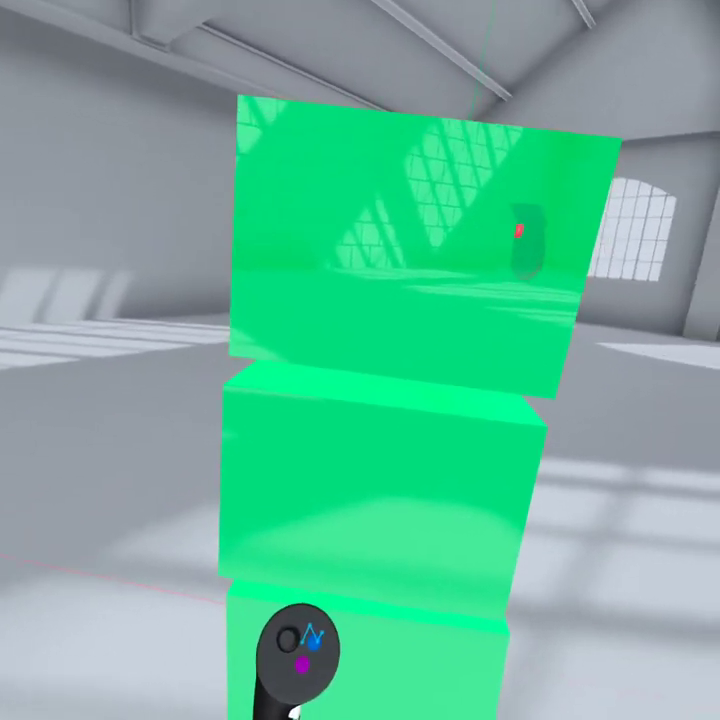
pyautogui.moveTo(260, 538); pyautogui.dragTo(268, 360, button='middle')
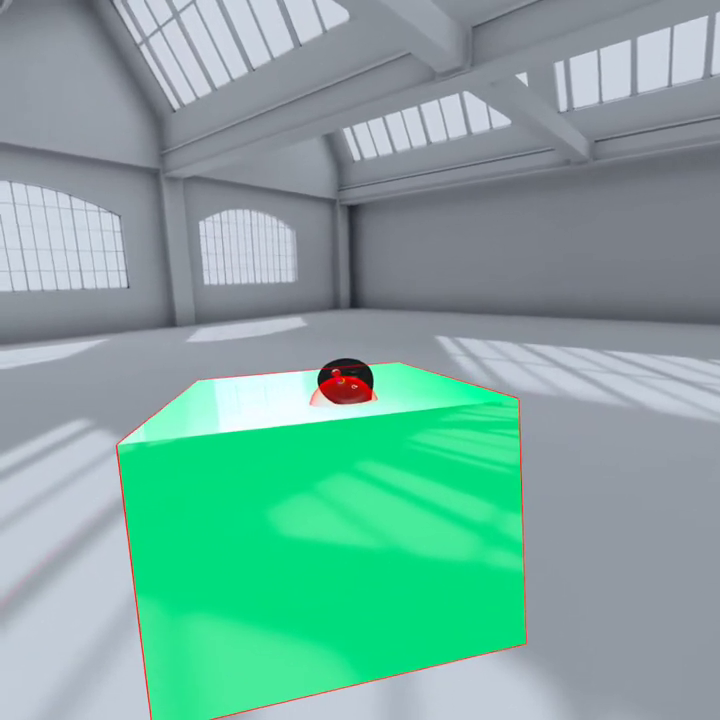
# Step: Recolour one green box pink-purple with the non-reflective outlined material and place it in the middle of the tower
pyautogui.click(348, 385)
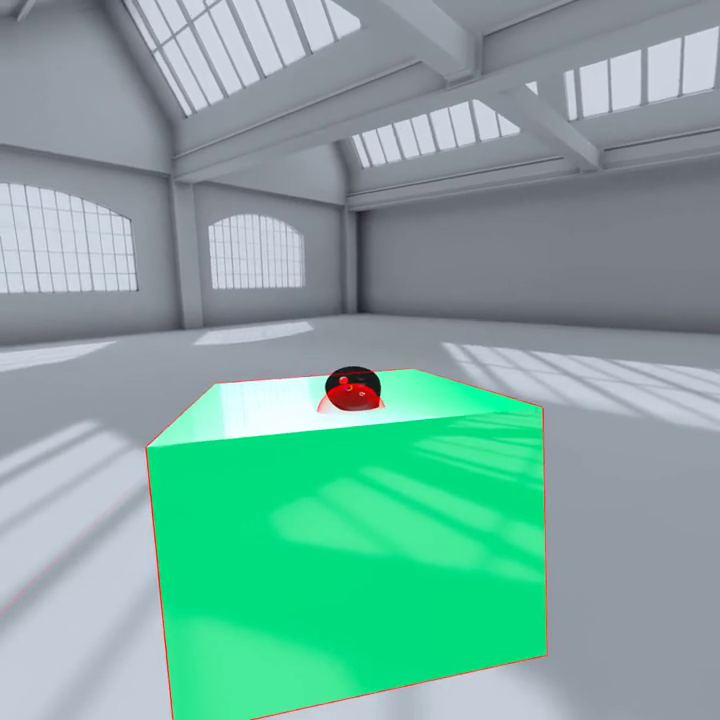
pyautogui.click(348, 388)
pyautogui.moveTo(348, 318); pyautogui.dragTo(396, 274)
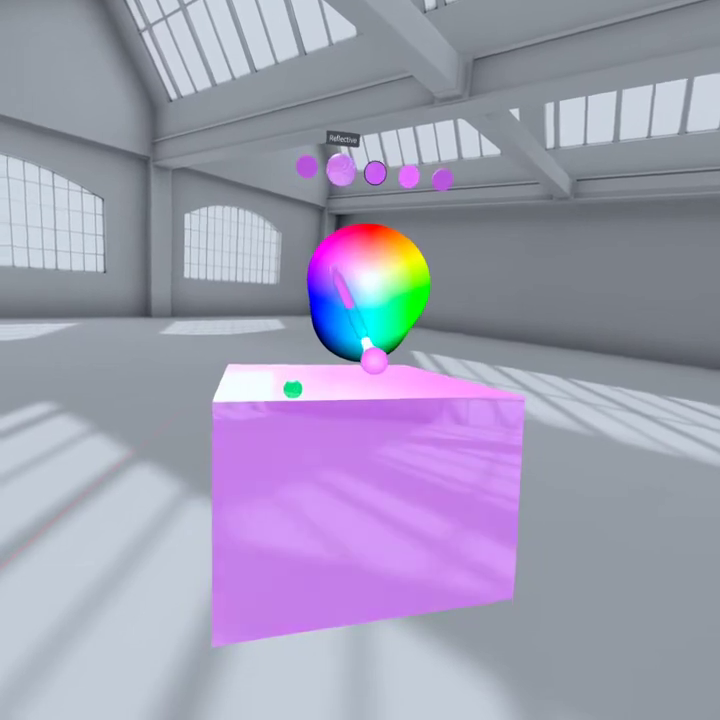
pyautogui.moveTo(338, 272); pyautogui.dragTo(350, 266)
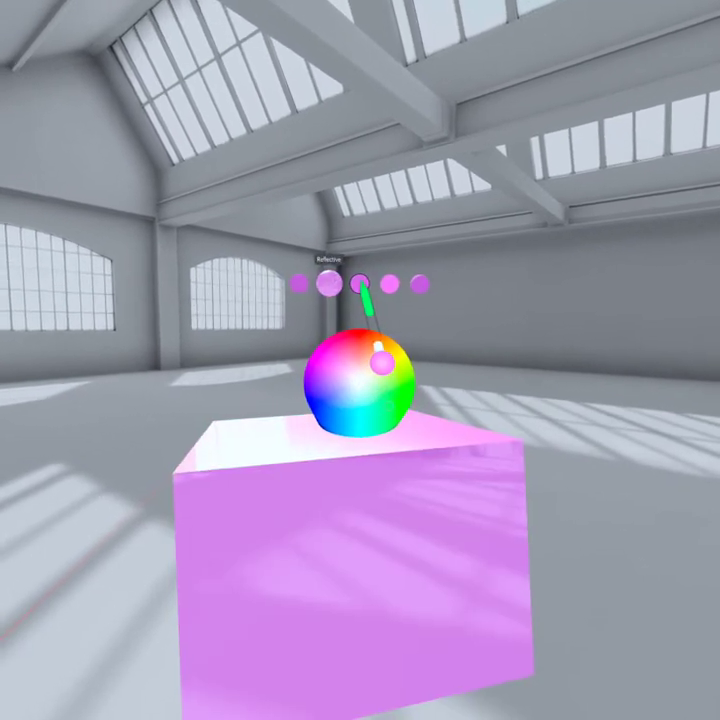
pyautogui.click(359, 283)
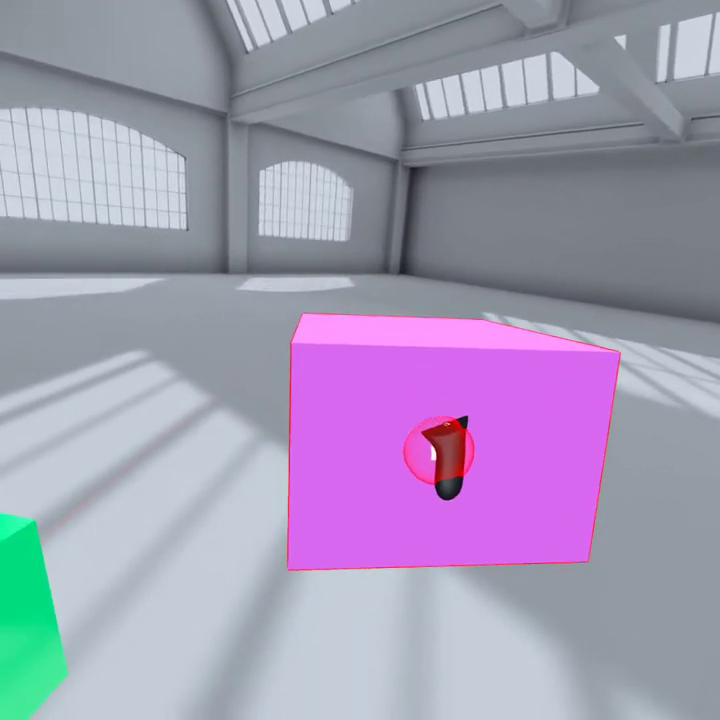
pyautogui.moveTo(439, 451); pyautogui.dragTo(397, 356)
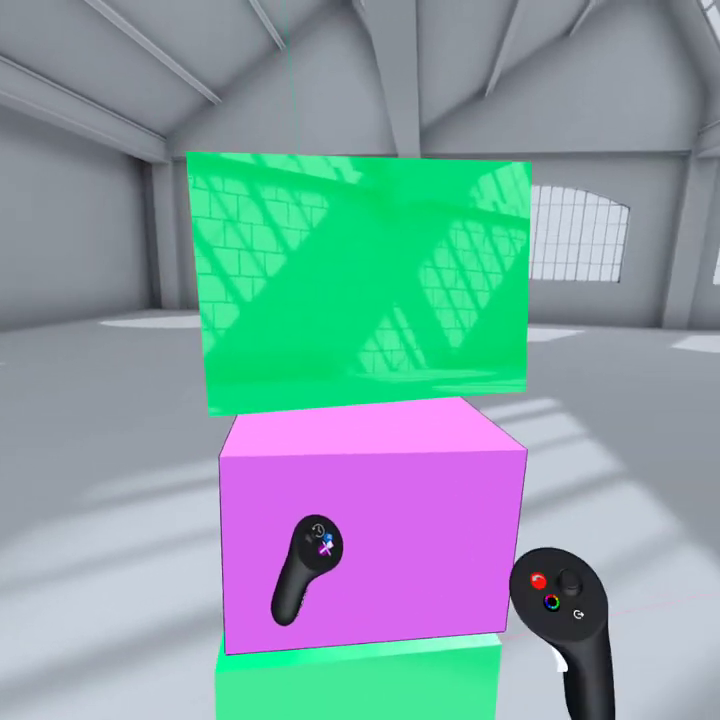
# Step: Give the tower's top box a brighter green colour with the Clay material and set it back on top
pyautogui.moveTo(360, 335); pyautogui.dragTo(333, 418)
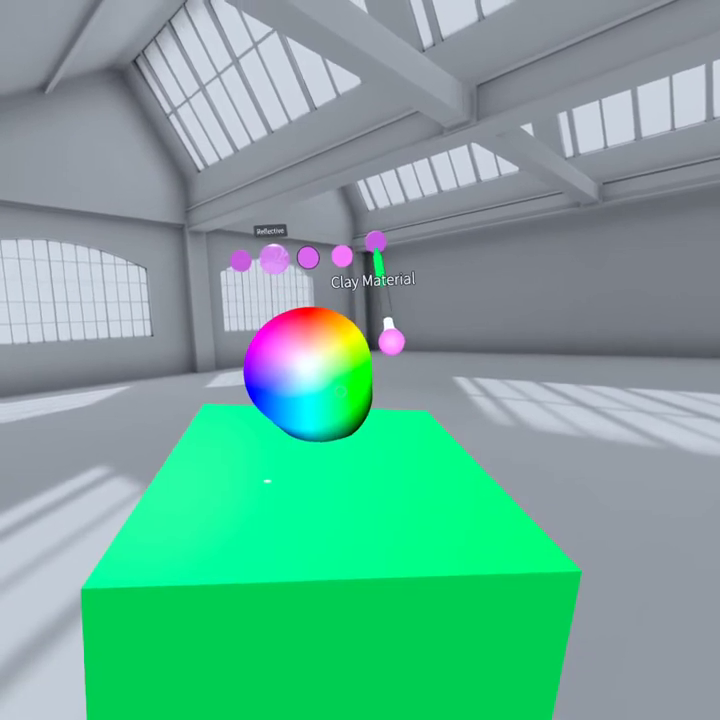
pyautogui.click(391, 340)
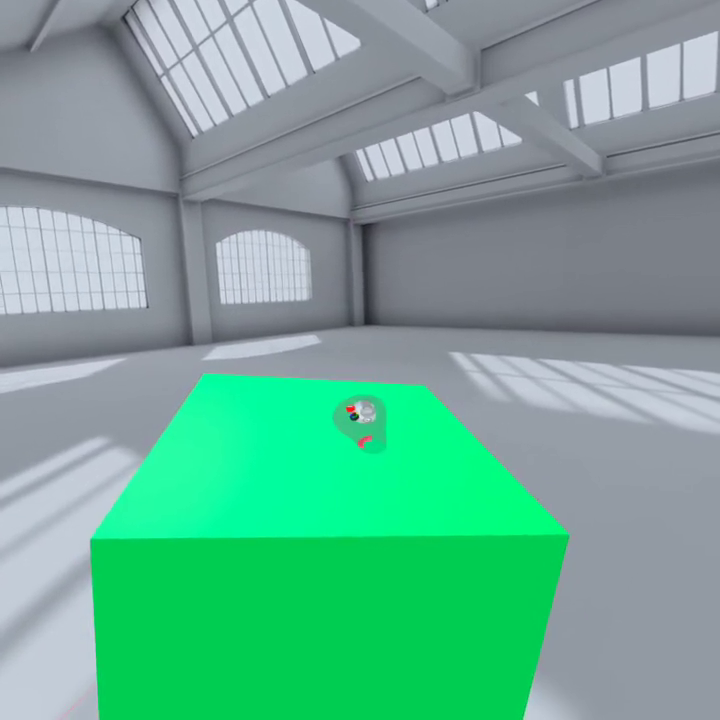
pyautogui.moveTo(366, 448); pyautogui.dragTo(380, 424)
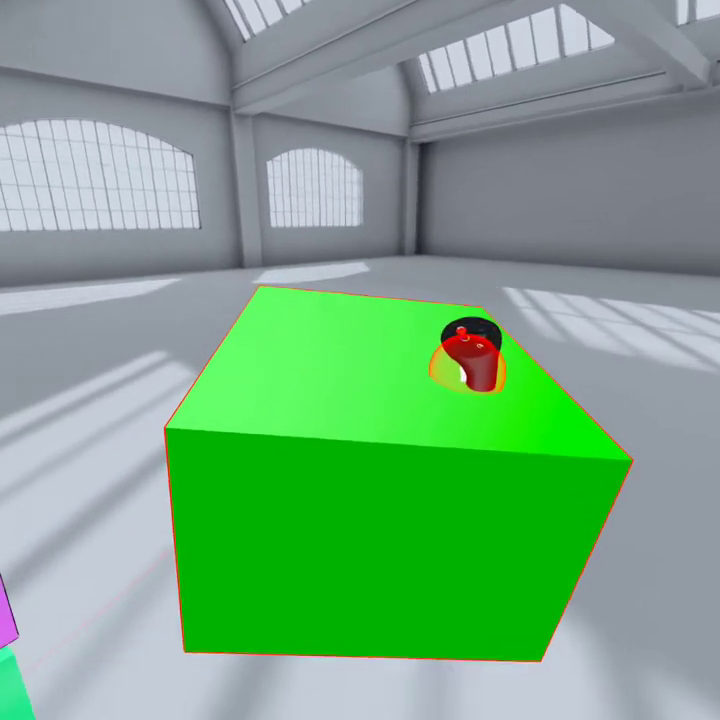
pyautogui.moveTo(470, 370); pyautogui.dragTo(520, 264)
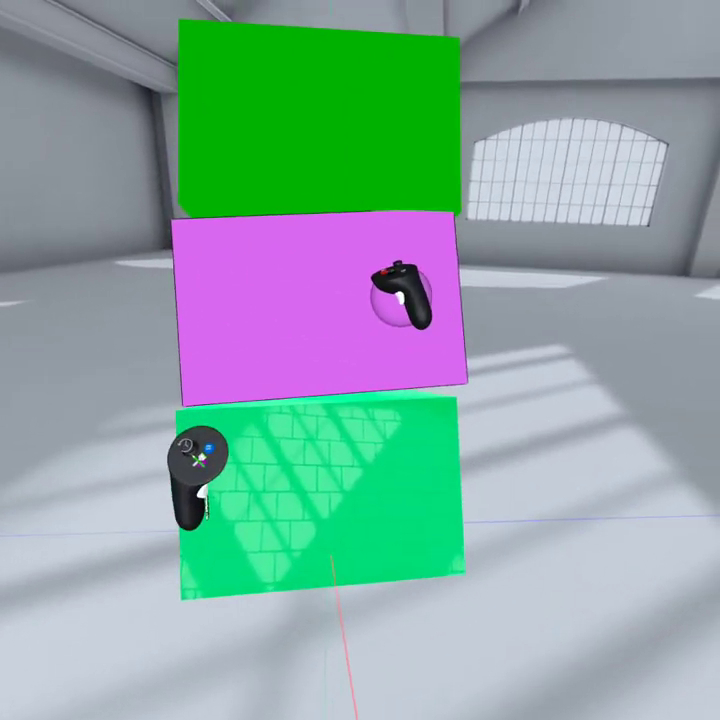
# Step: Restack the pink-purple box and the bright green box on the reflective box, each rotated at a different angle
pyautogui.click(393, 310)
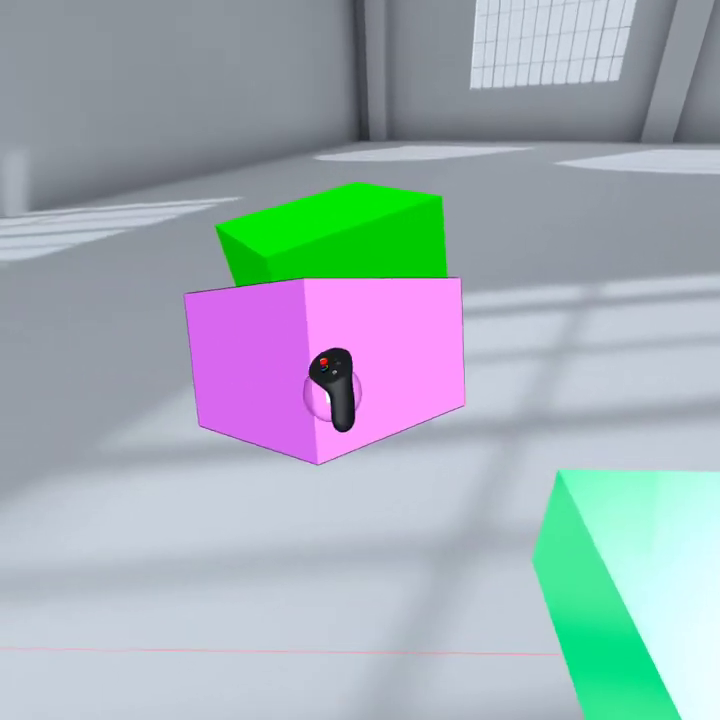
pyautogui.moveTo(333, 390); pyautogui.dragTo(530, 467)
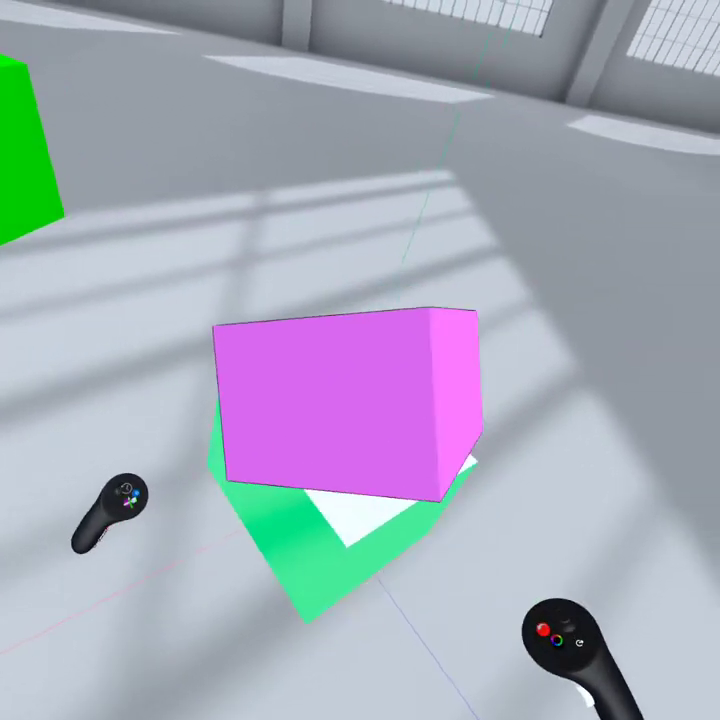
pyautogui.moveTo(125, 495); pyautogui.dragTo(320, 588, button='middle')
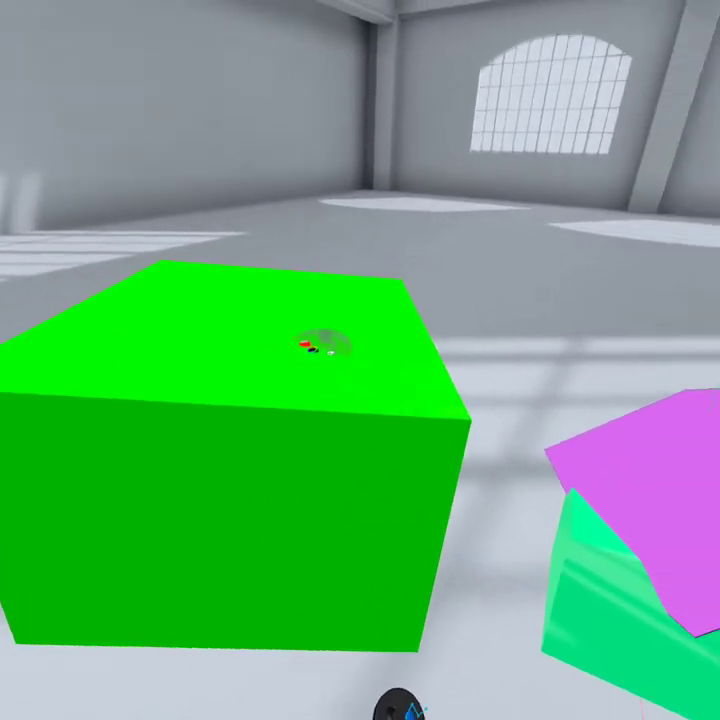
pyautogui.moveTo(315, 345); pyautogui.dragTo(449, 310)
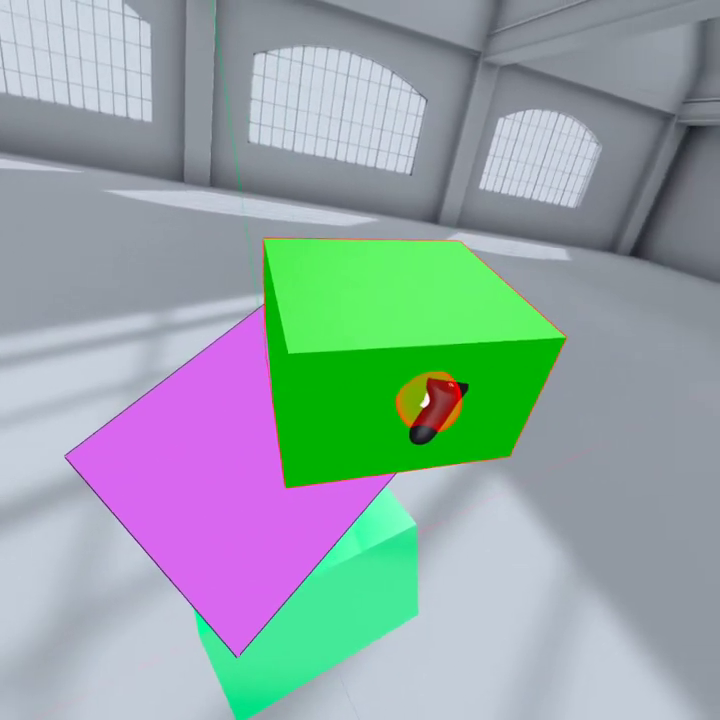
pyautogui.moveTo(431, 405); pyautogui.dragTo(488, 385)
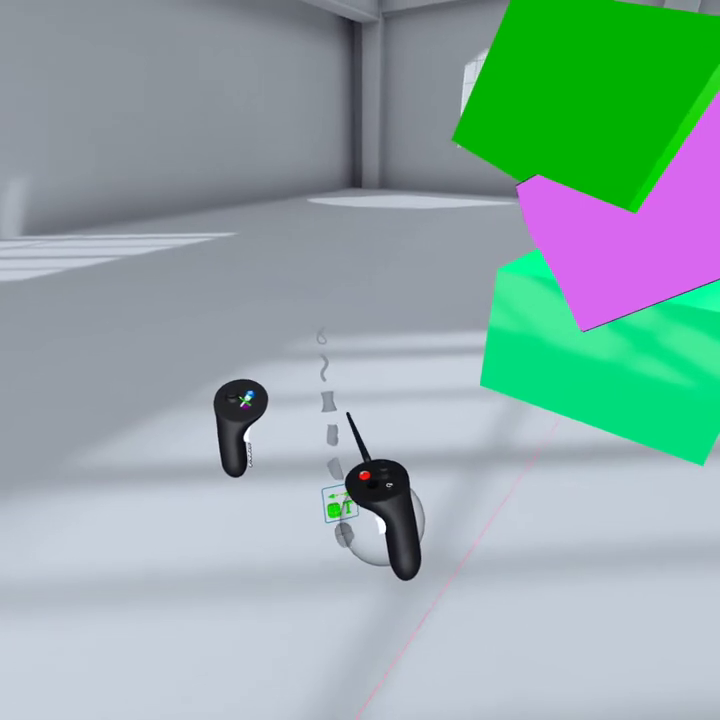
# Step: Draw a dark blue freehand stroke as a spiral rising above the stacked boxes
pyautogui.scroll(-2, 325, 425)
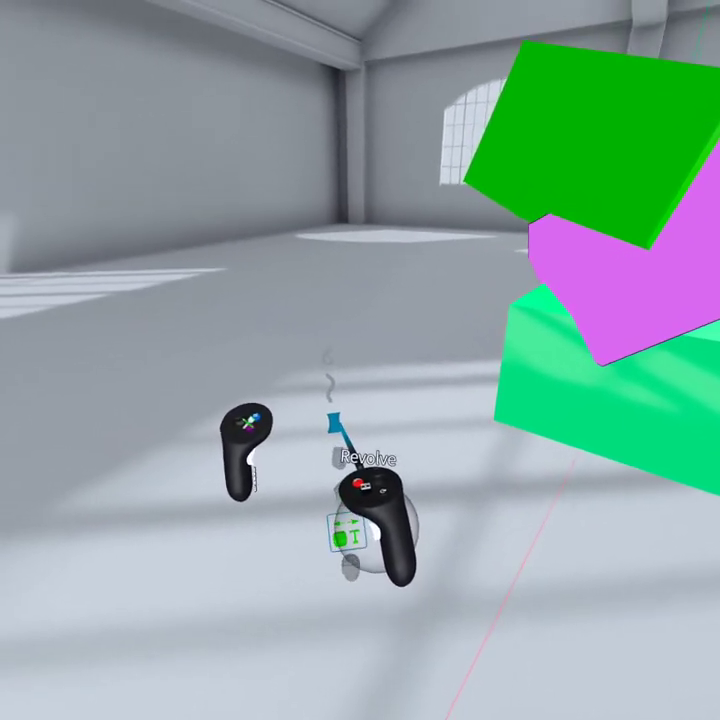
pyautogui.scroll(-1, 335, 440)
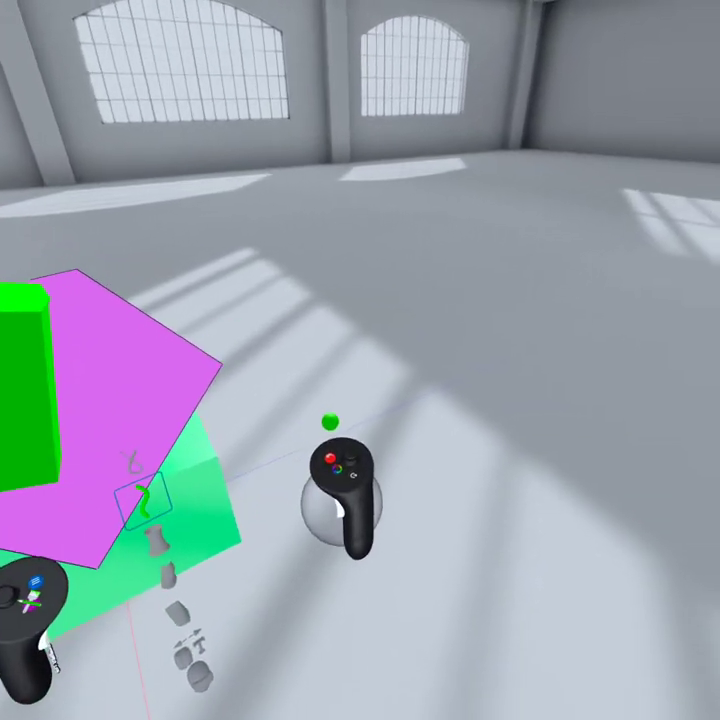
pyautogui.click(330, 421)
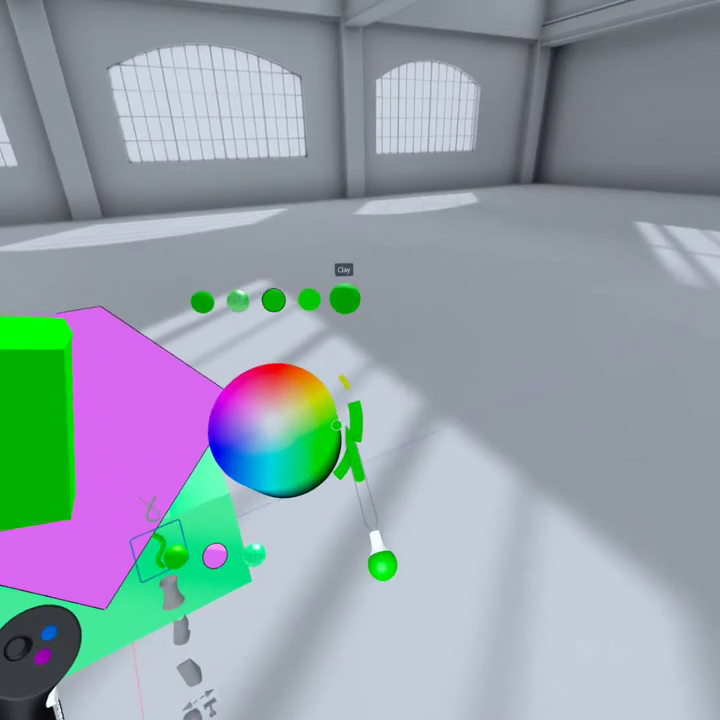
pyautogui.moveTo(332, 418)
pyautogui.mouseDown()
pyautogui.moveTo(321, 421)
pyautogui.moveTo(343, 440)
pyautogui.moveTo(352, 432)
pyautogui.moveTo(344, 428)
pyautogui.moveTo(330, 447)
pyautogui.mouseUp()
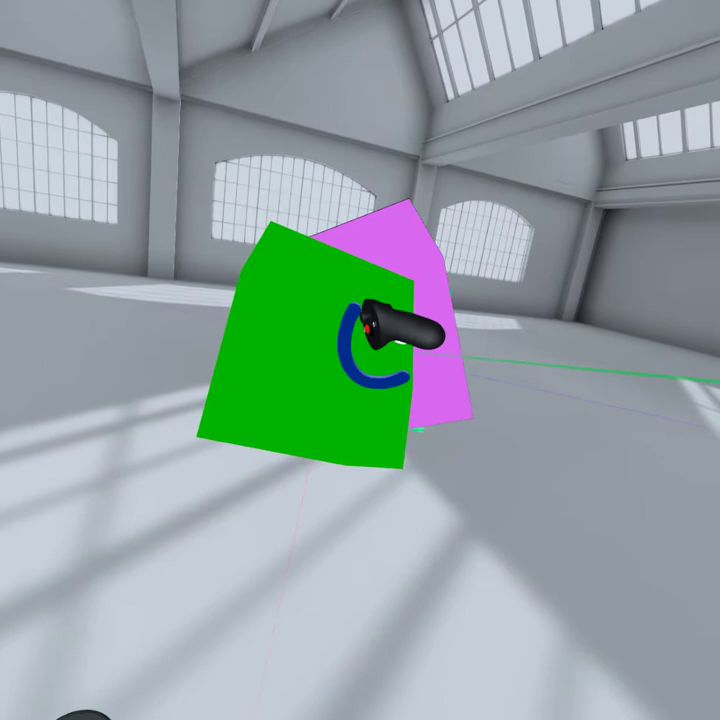
pyautogui.moveTo(366, 326); pyautogui.dragTo(449, 352)
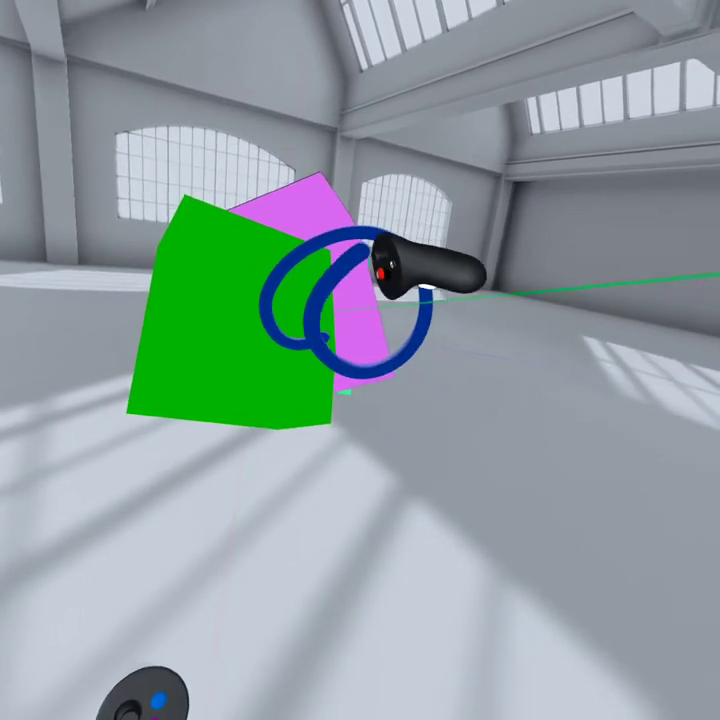
pyautogui.moveTo(390, 355)
pyautogui.mouseDown()
pyautogui.moveTo(447, 169)
pyautogui.moveTo(341, 257)
pyautogui.moveTo(482, 305)
pyautogui.moveTo(440, 185)
pyautogui.mouseUp()
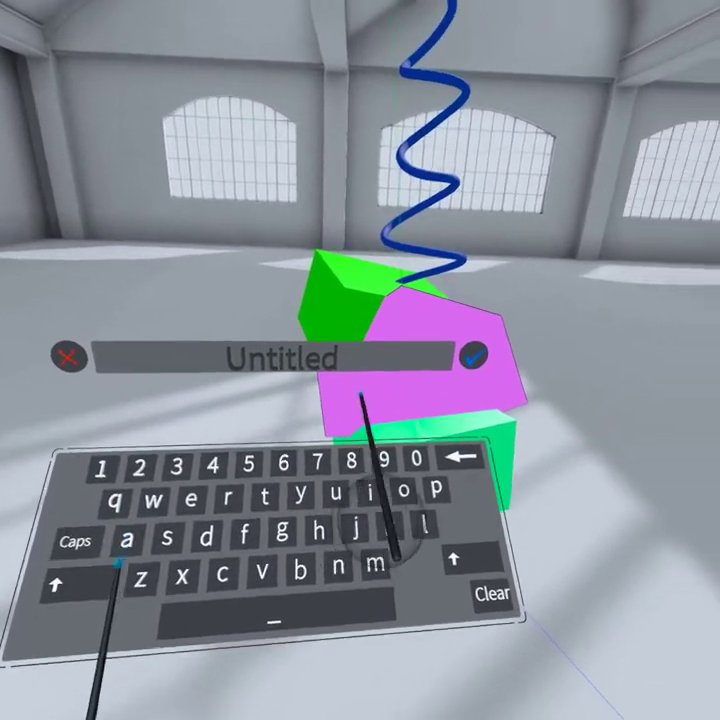
# Step: Name the untitled sketch qgis_marker and save it under that name
pyautogui.write('q')
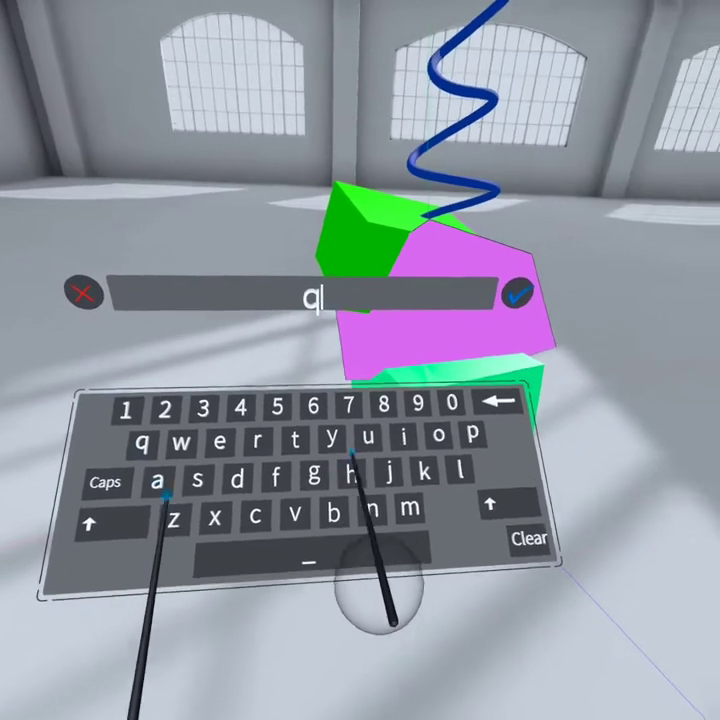
pyautogui.write('gis')
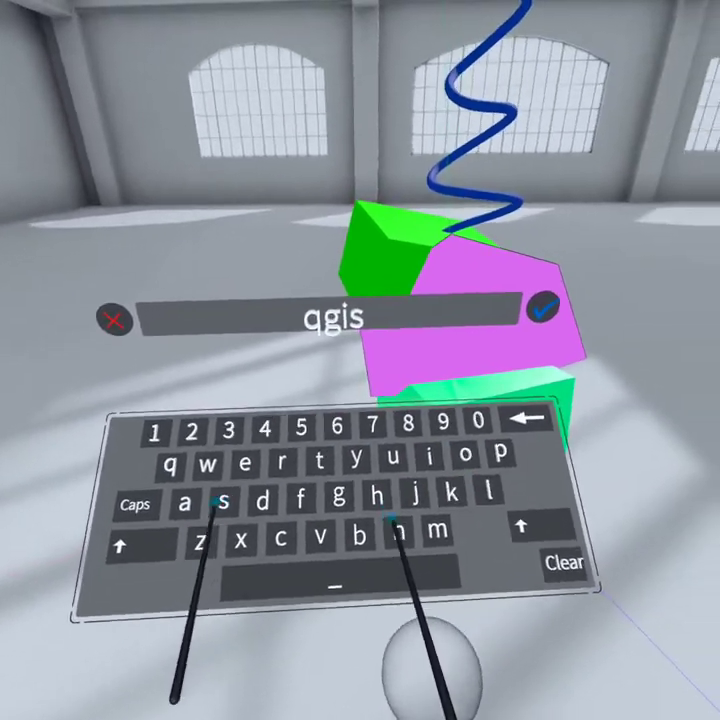
pyautogui.write('_mark')
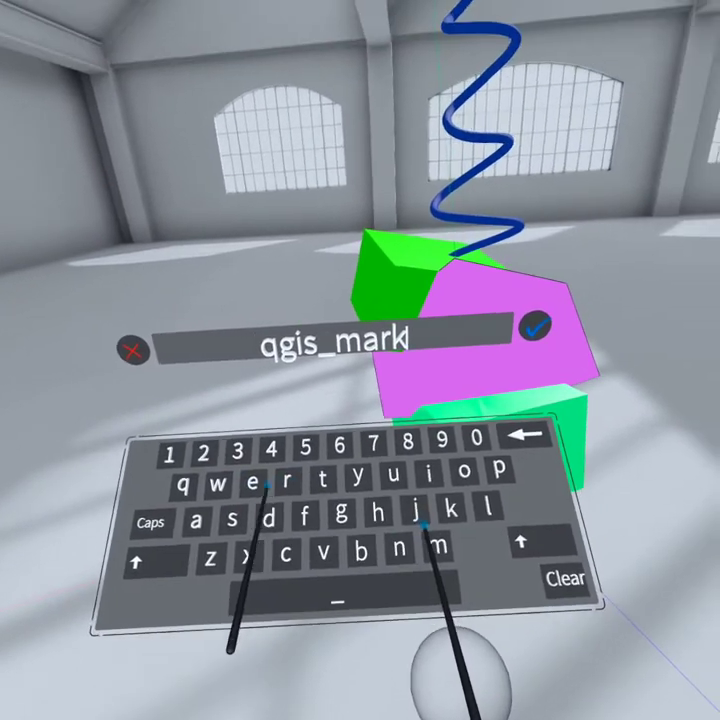
pyautogui.write('er')
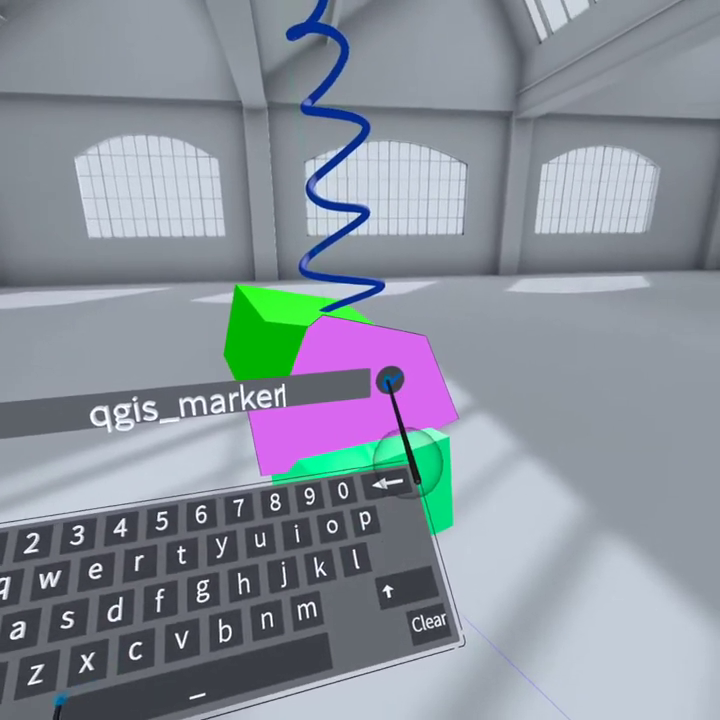
pyautogui.click(390, 380)
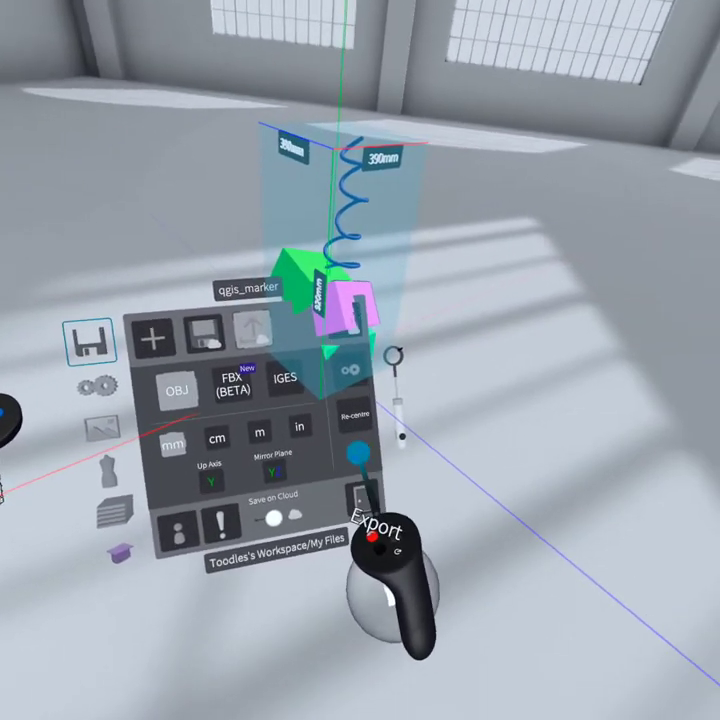
# Step: Export the sketch as an OBJ file in millimetres to My Files under the name qgis_marker, and dismiss the export notice
pyautogui.click(455, 527)
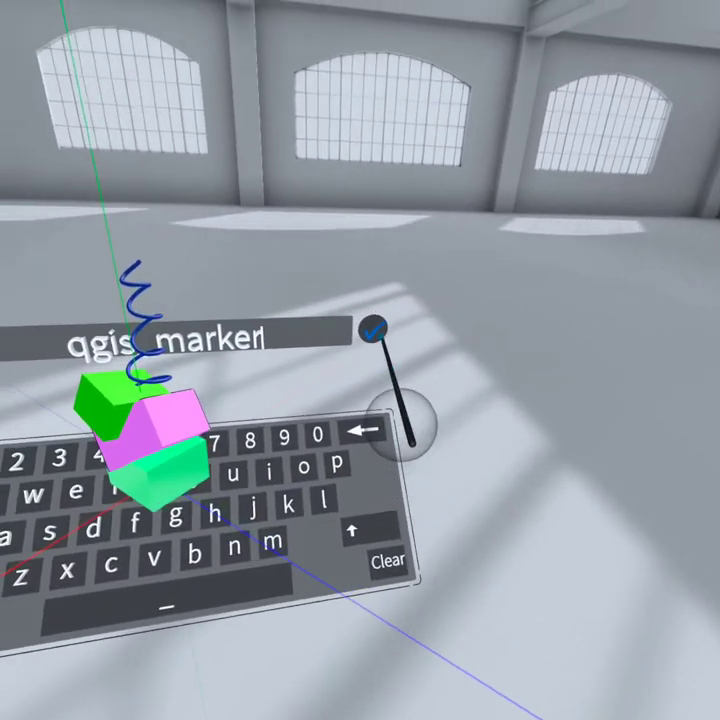
pyautogui.click(482, 347)
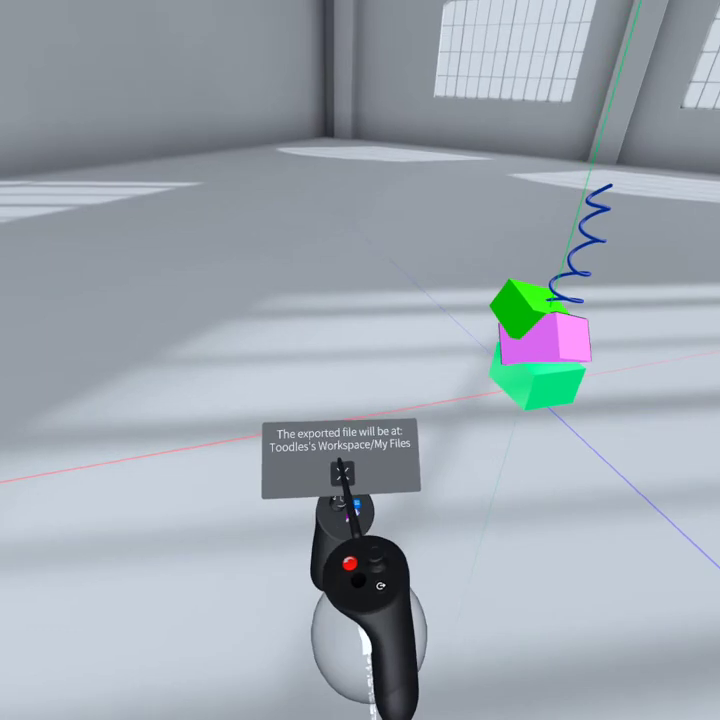
pyautogui.click(343, 470)
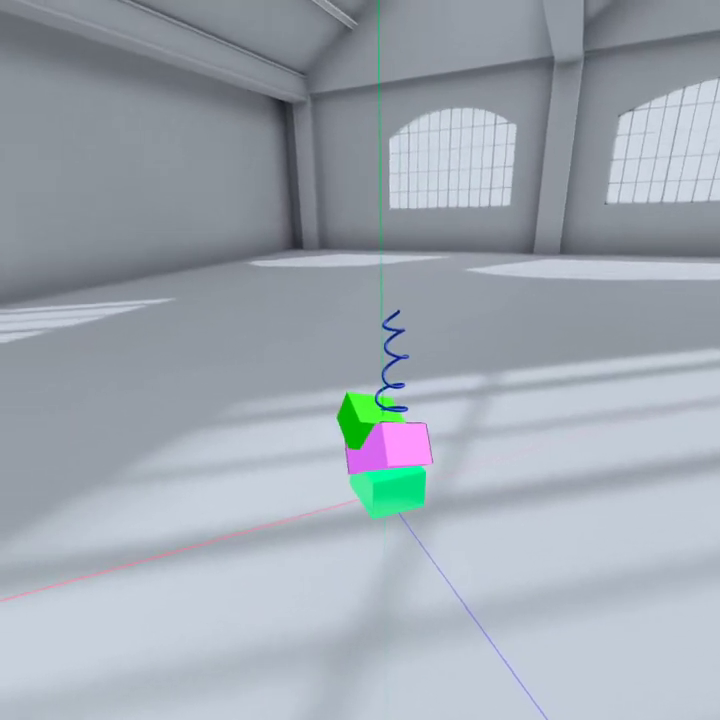